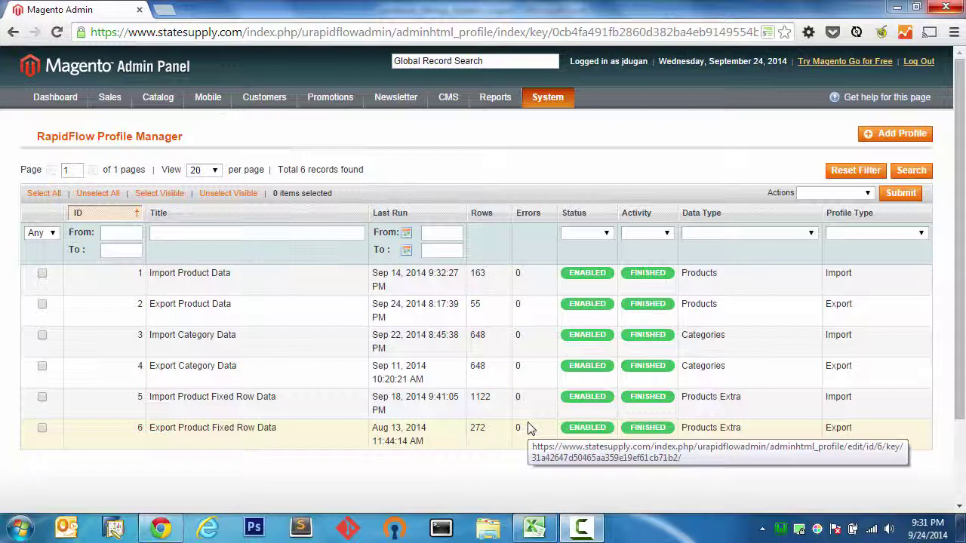
Step: Switch to Excel to examine the products_fittings_adaptor_copper sheet's category.ids, sku, description and name columns, and return to the Magento admin in Chrome
left_click(534, 528)
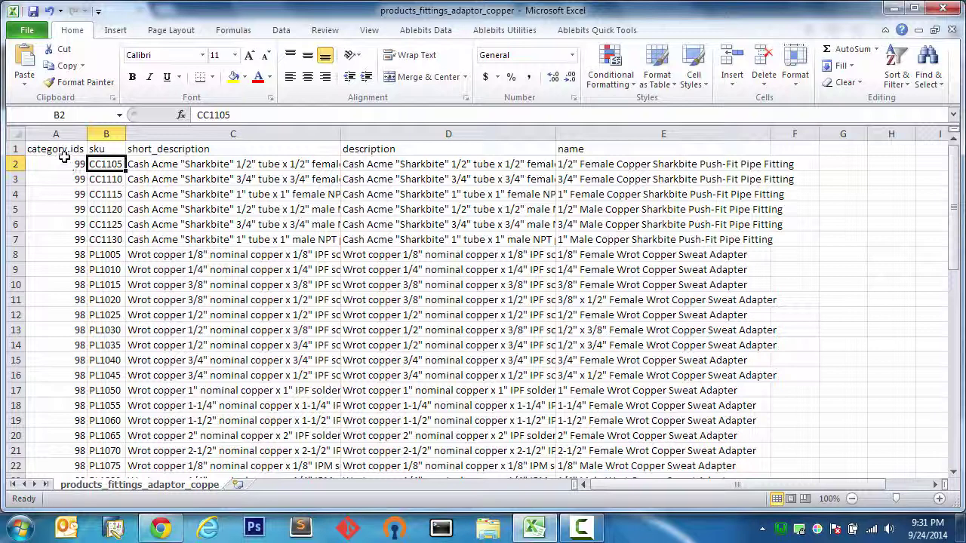
mouse_move(86, 161)
left_mouse_down()
mouse_move(199, 147)
mouse_move(580, 148)
mouse_move(362, 145)
mouse_move(61, 191)
mouse_move(97, 164)
left_mouse_up()
left_click(171, 530)
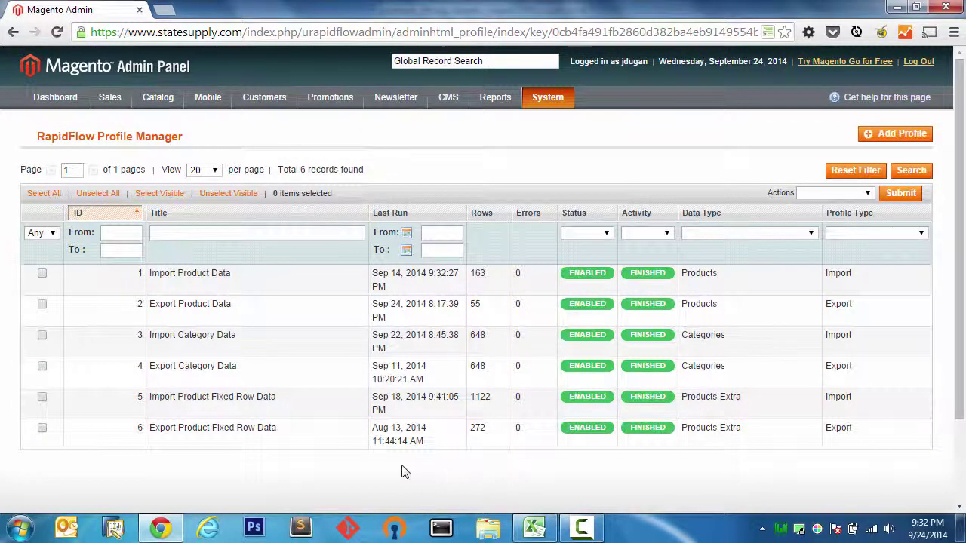
Step: Open the Import Product Data profile and set its file name to products_fittings_adaptor_copper.csv, checking it against the workbook's name in Excel
left_click(270, 289)
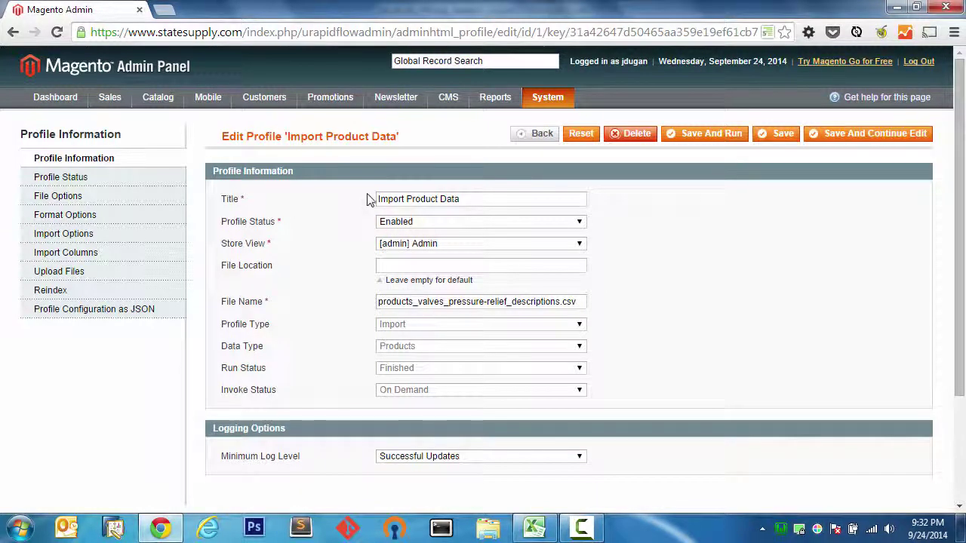
left_click(465, 199)
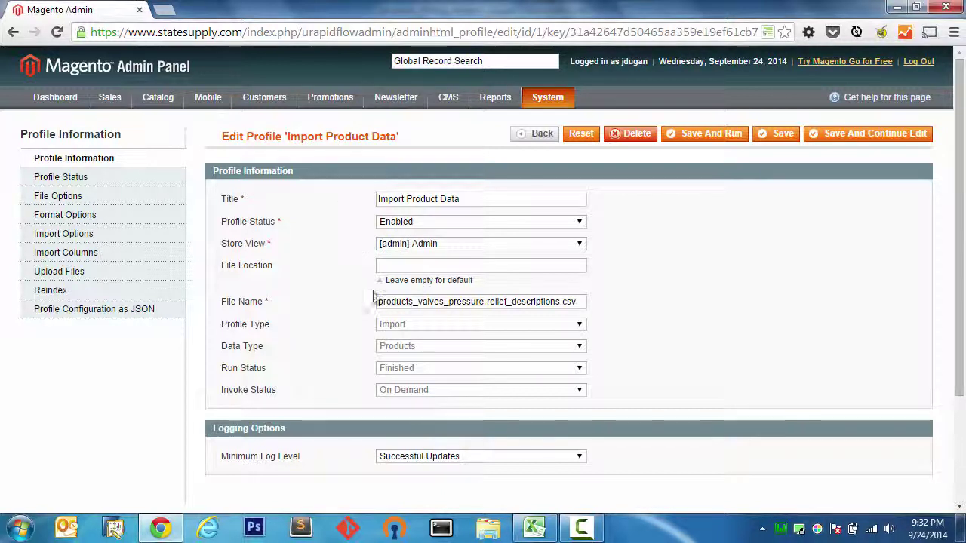
left_click_drag(377, 301, 583, 305)
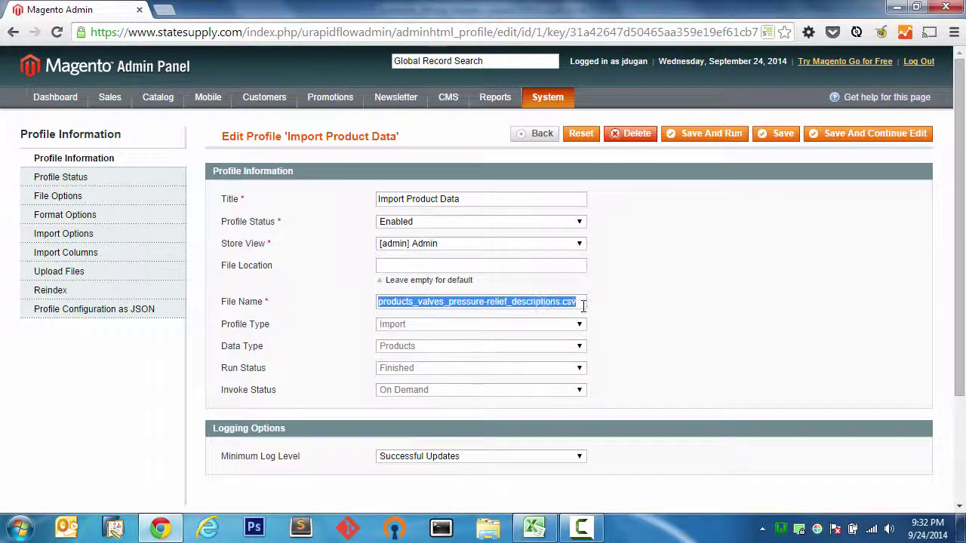
type("products_fittings_adaptor_copper.csv")
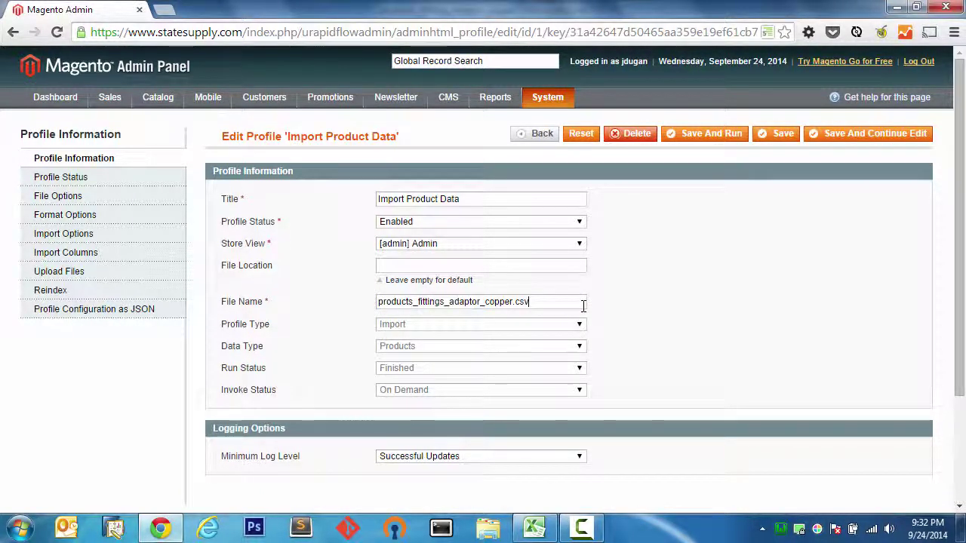
double_click(522, 301)
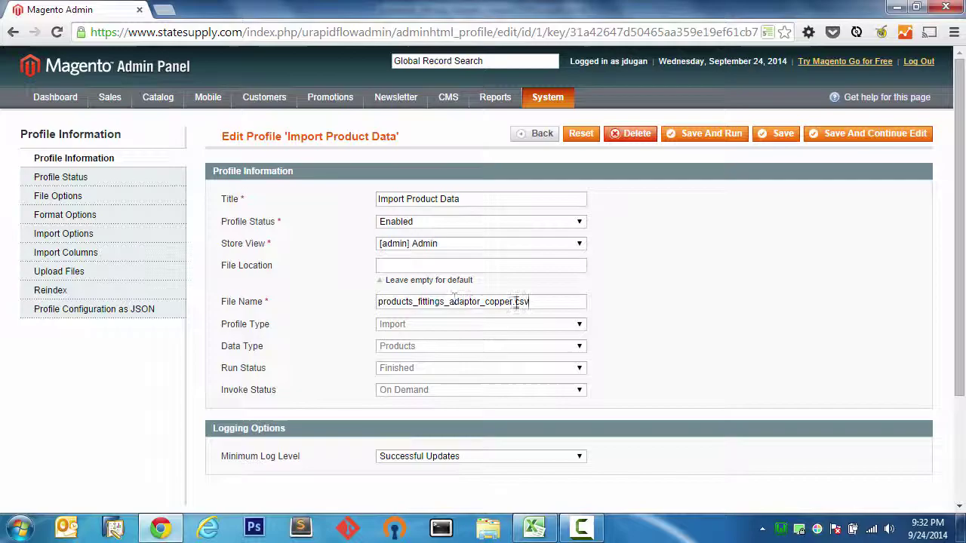
left_click(533, 529)
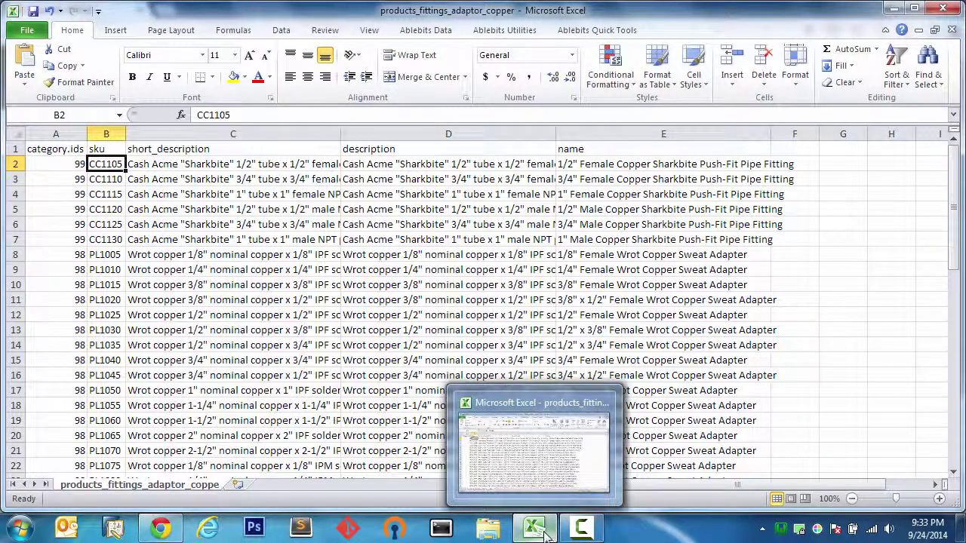
left_click(161, 528)
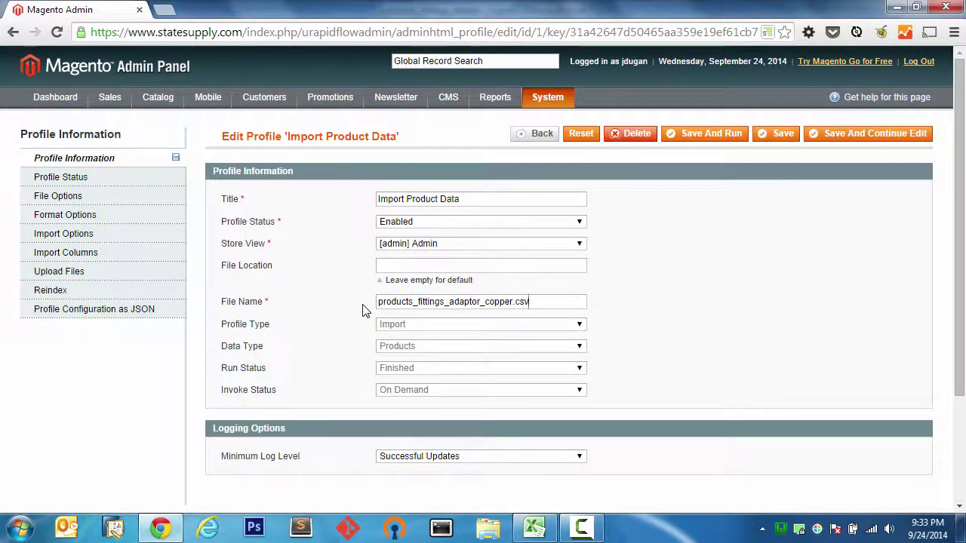
Step: Set the profile's Dry Run (validate data only) import option to Yes
left_click(108, 181)
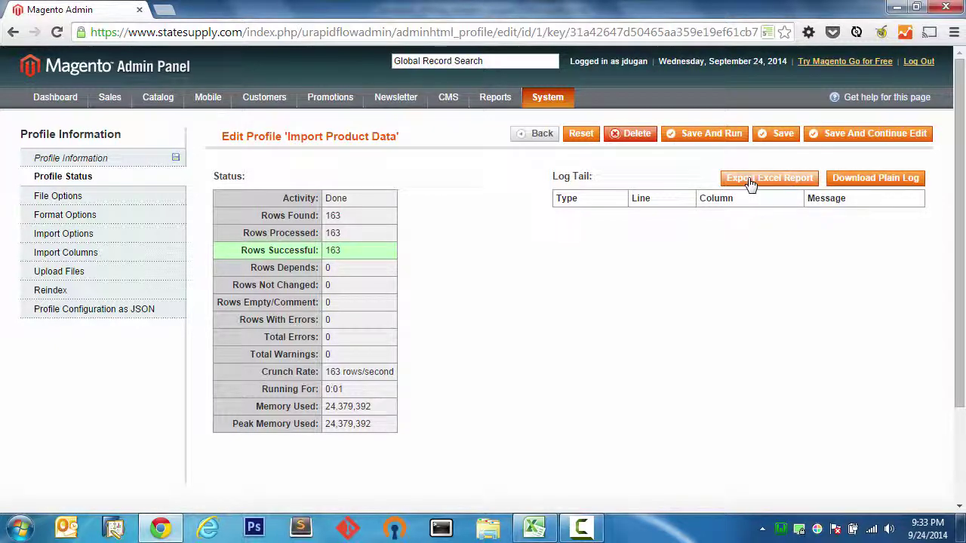
left_click(136, 241)
left_click(415, 220)
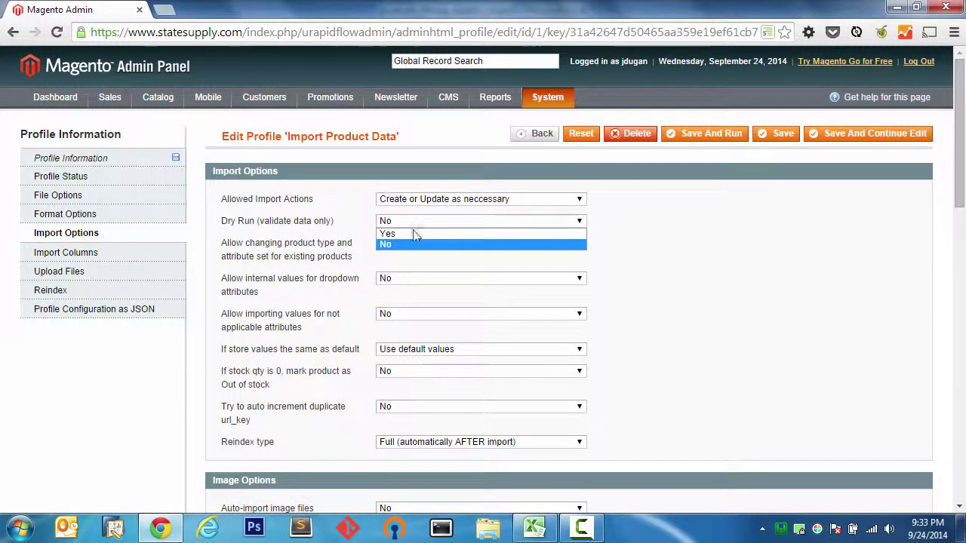
left_click(413, 233)
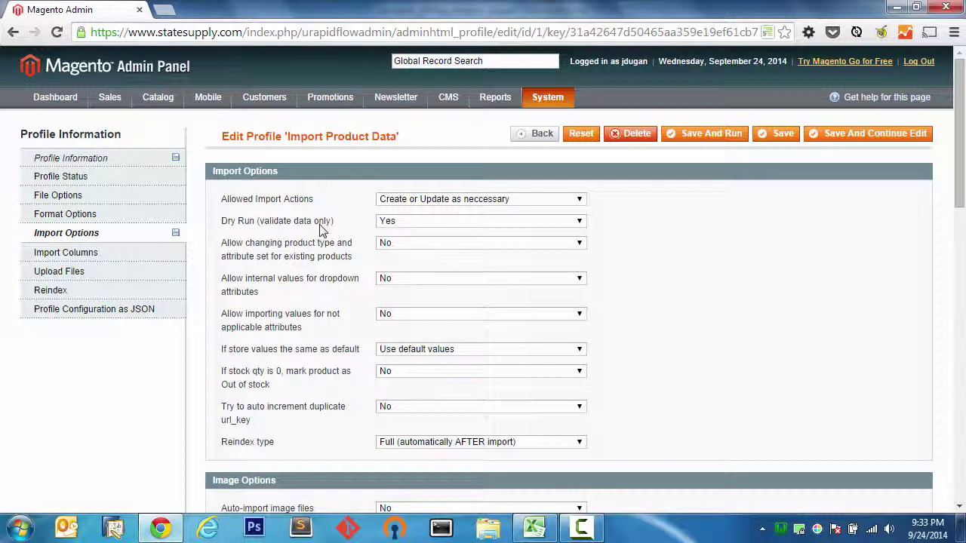
Step: Review the profile's status and log report options, remote server settings and file location
left_click(139, 180)
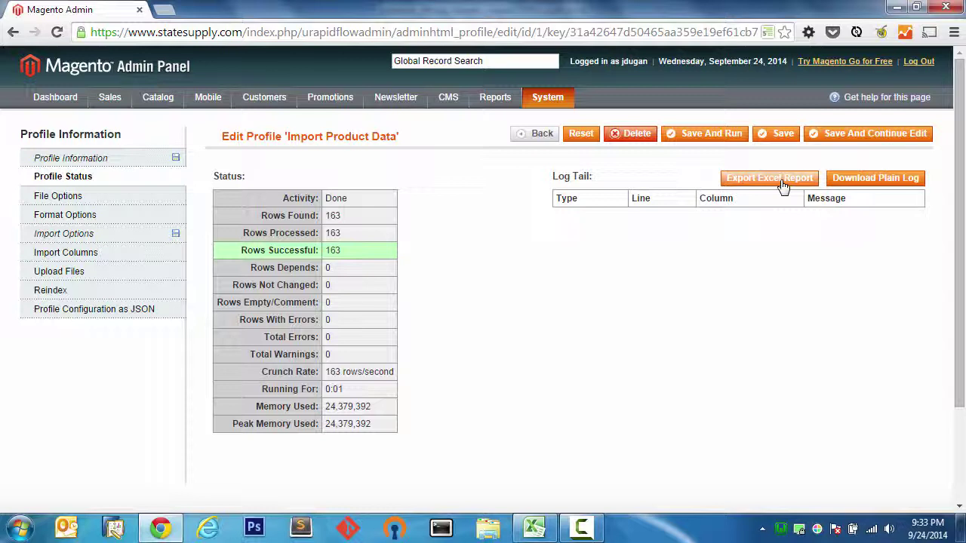
left_click(106, 237)
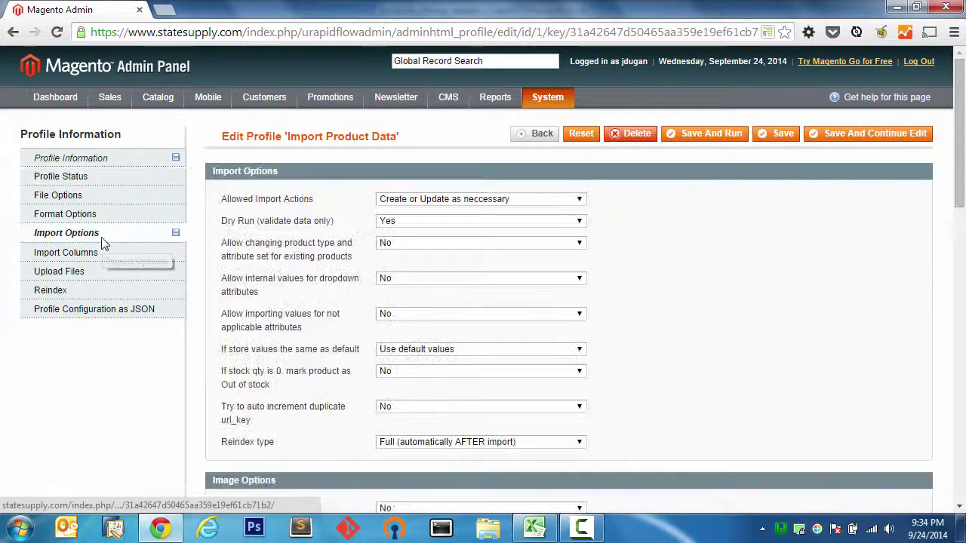
left_click(108, 162)
left_click(103, 178)
left_click(101, 198)
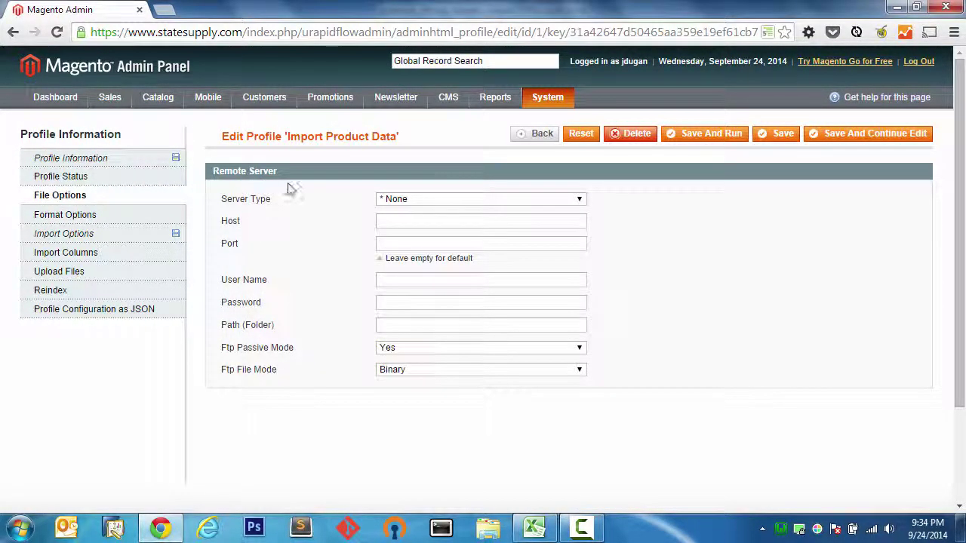
left_click(138, 166)
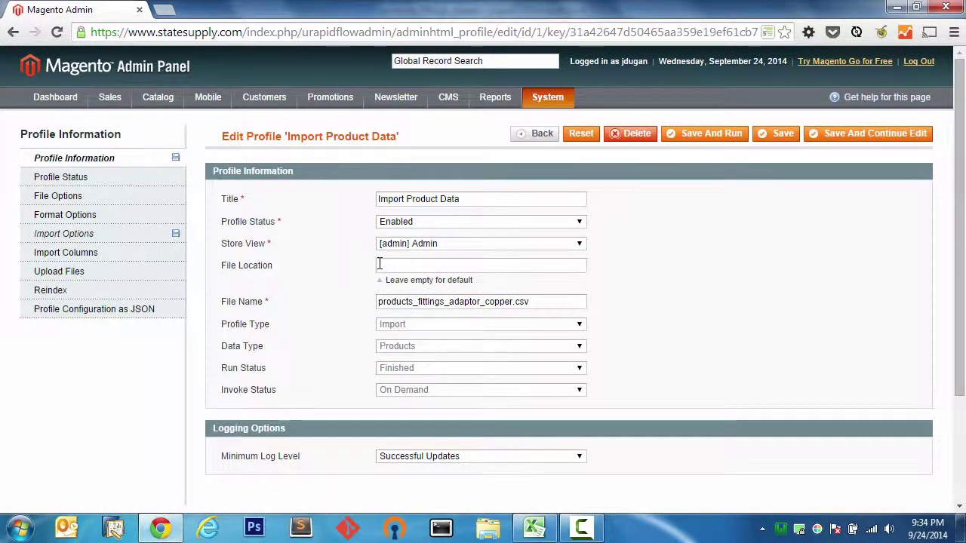
left_click(408, 264)
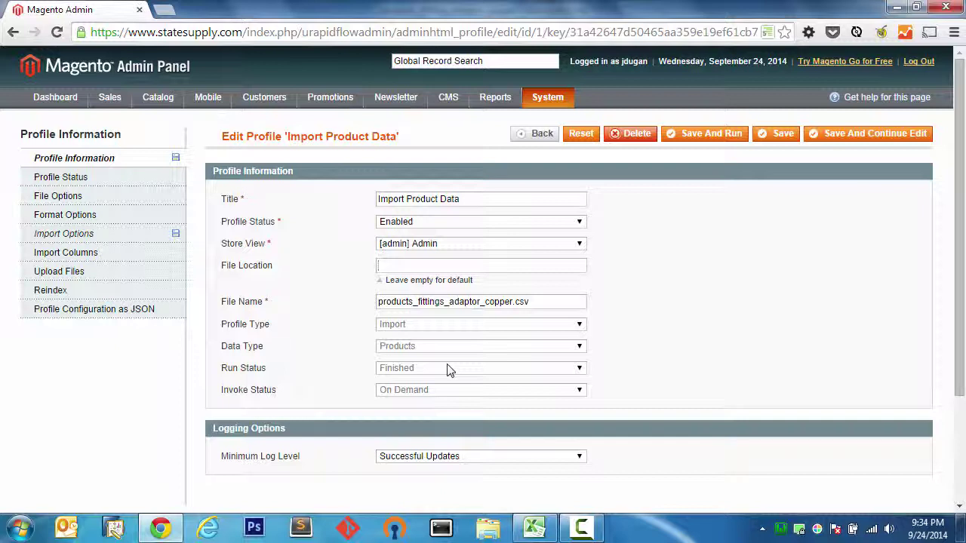
Step: Examine the profile's CSV format options, import options and reindex list
left_click(149, 219)
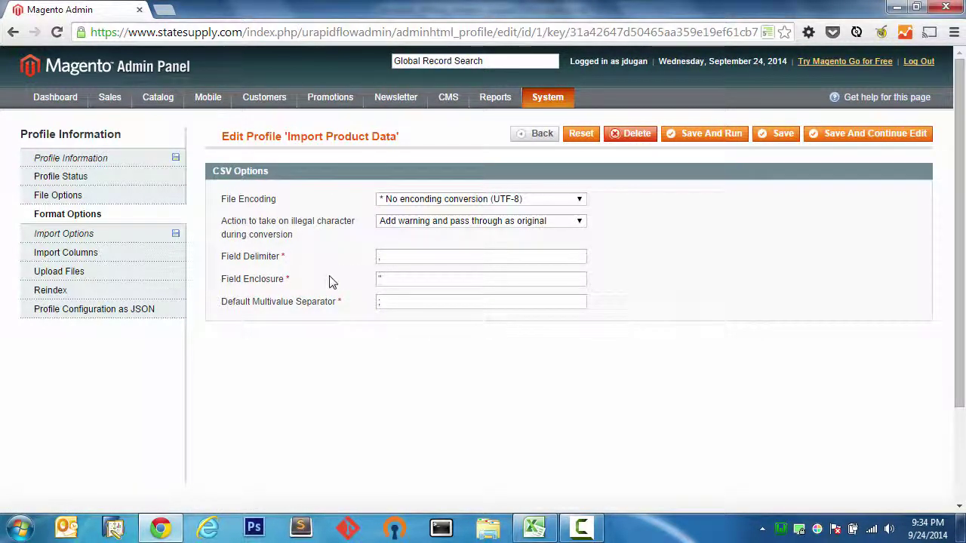
left_click(113, 236)
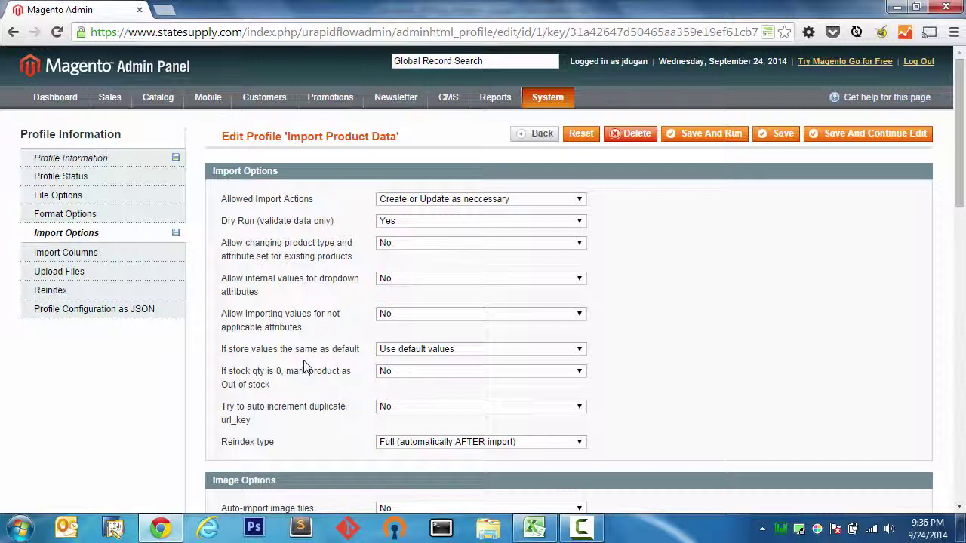
scroll(294, 396, "down", 1)
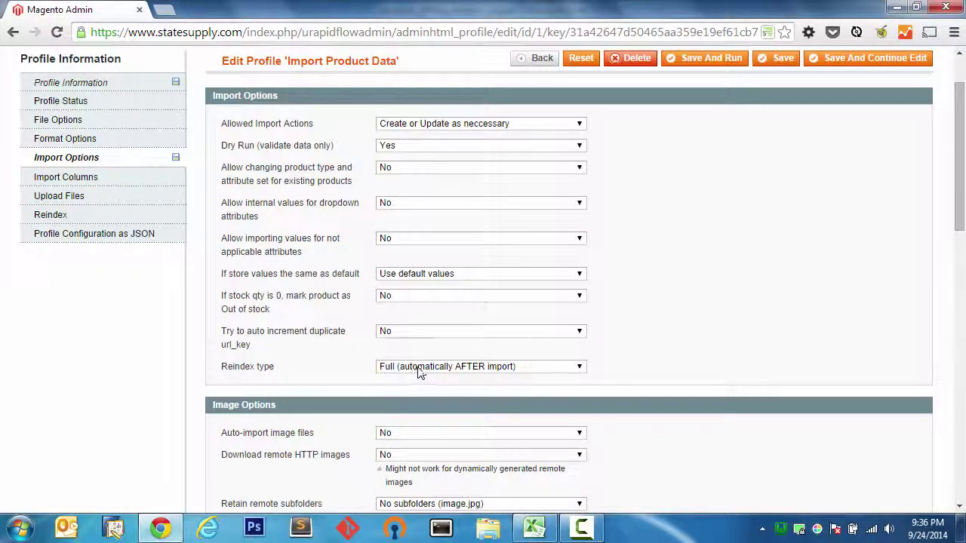
scroll(411, 367, "up", 1)
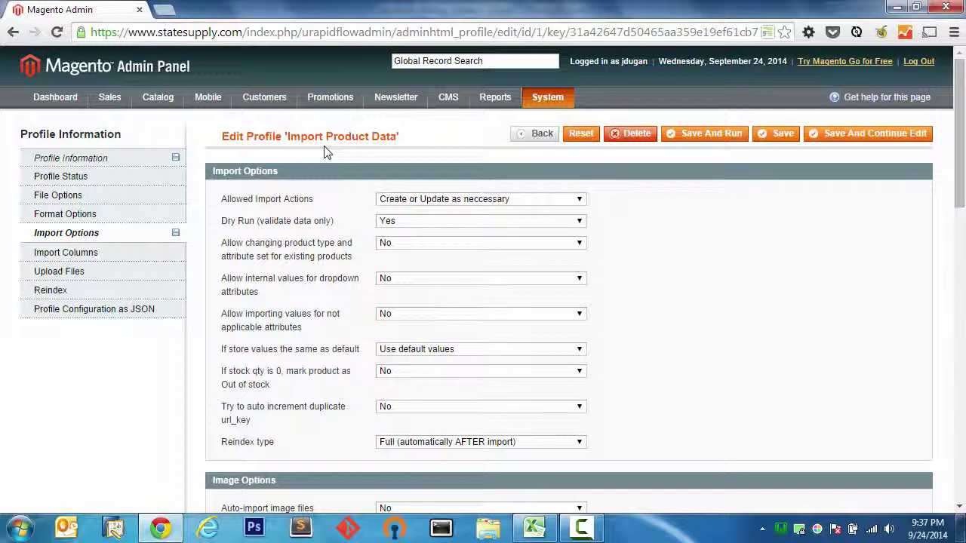
left_click(128, 300)
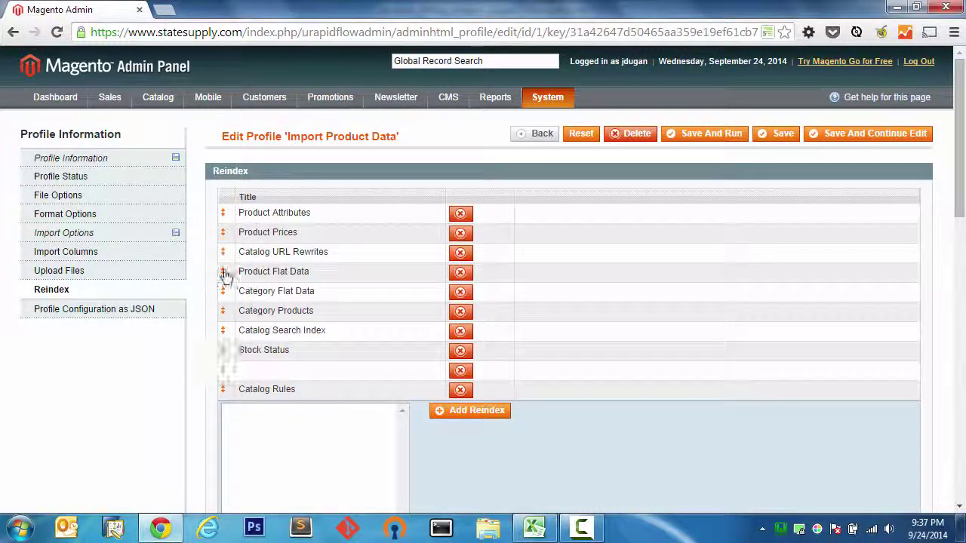
Step: Try adding the Status field to the import columns with default value Enabled, and remove it again
left_click(127, 255)
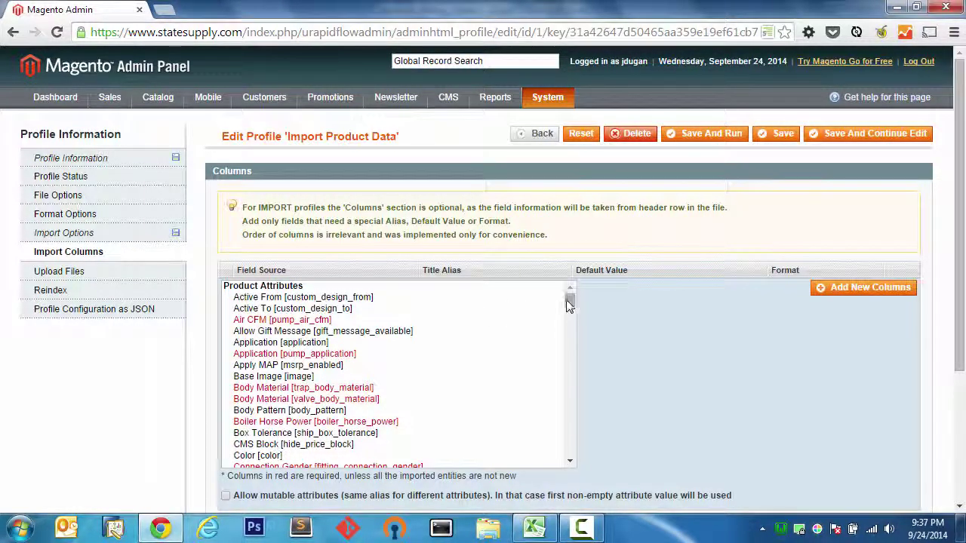
left_click_drag(570, 306, 570, 408)
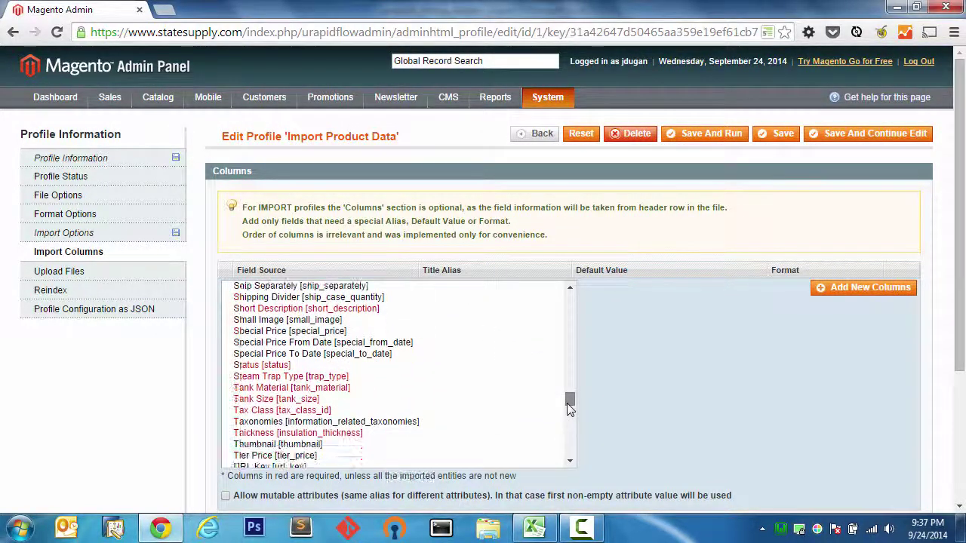
left_click(277, 367)
left_click(277, 369)
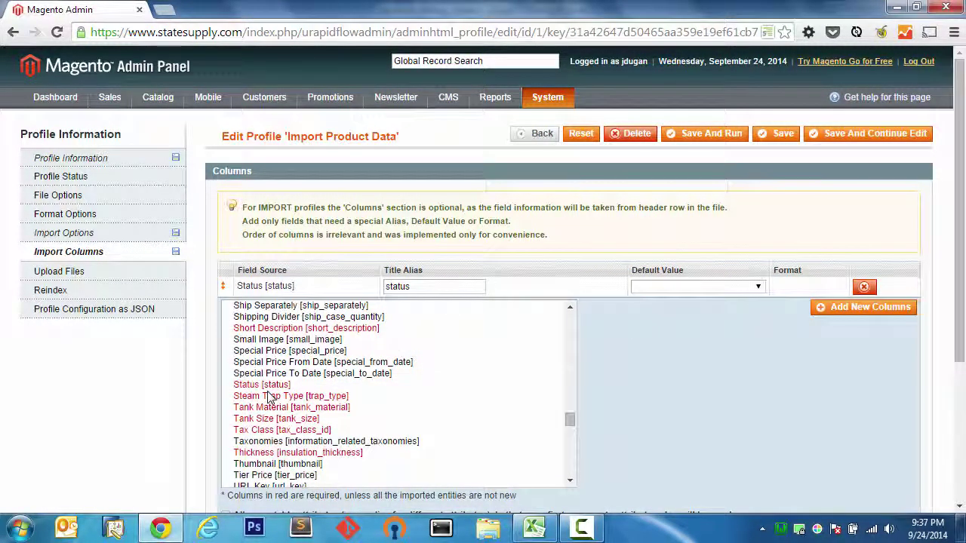
left_click(687, 287)
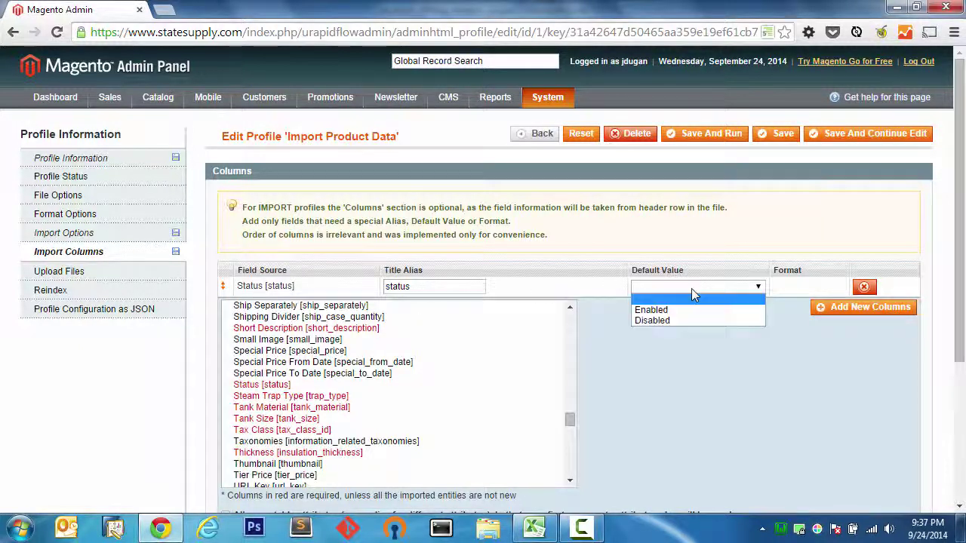
left_click(683, 309)
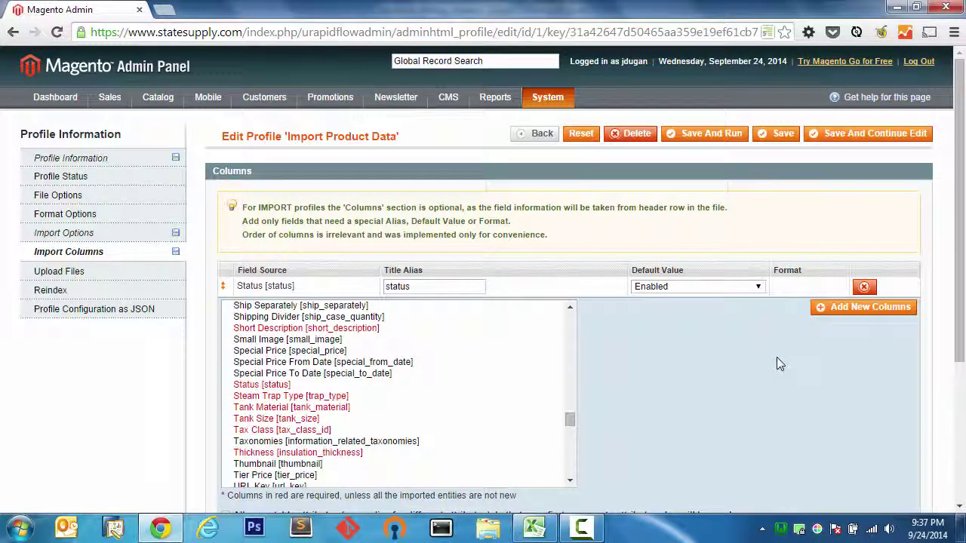
left_click(864, 289)
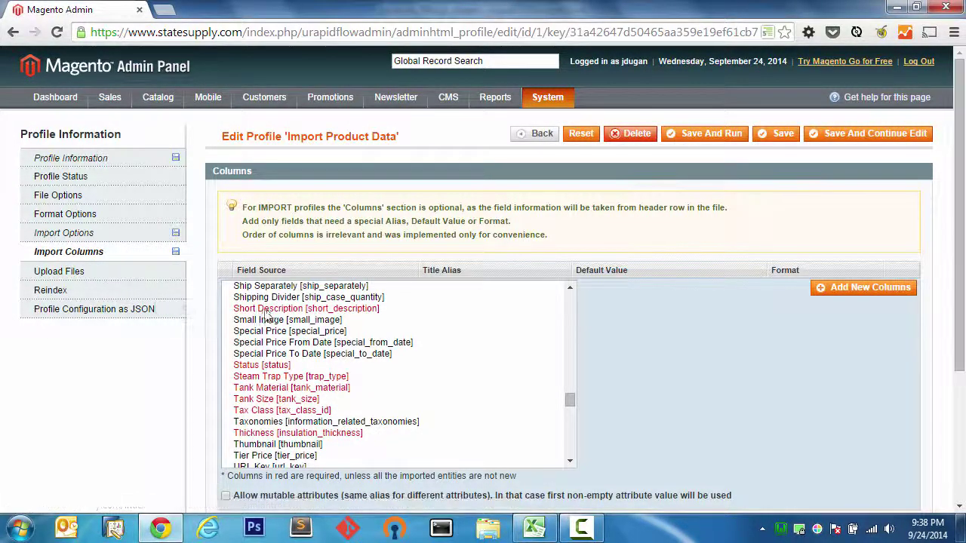
Step: Look through the remaining available import fields, the file upload section, the reindex list and the profile's JSON configuration
scroll(259, 320, "down", 3)
scroll(169, 410, "down", 2)
scroll(169, 410, "up", 2)
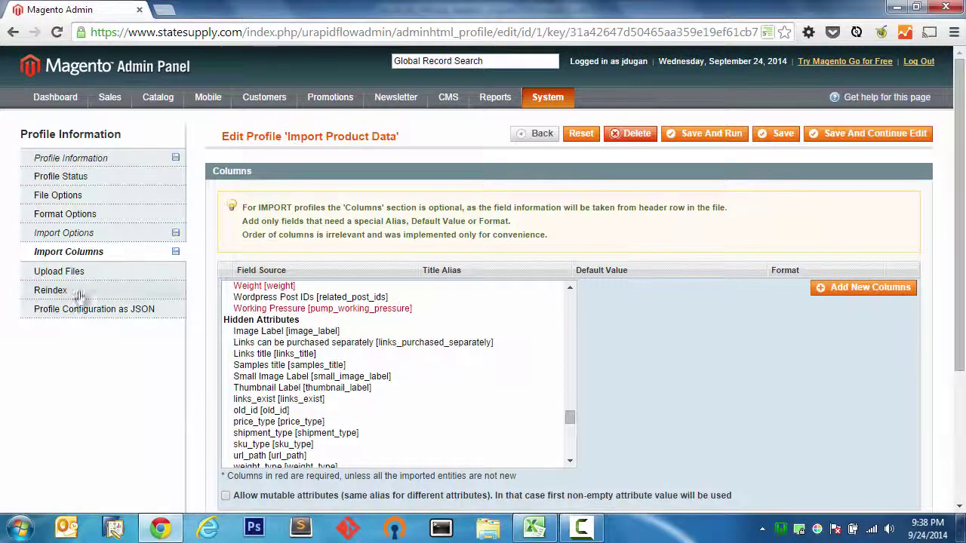
left_click(96, 273)
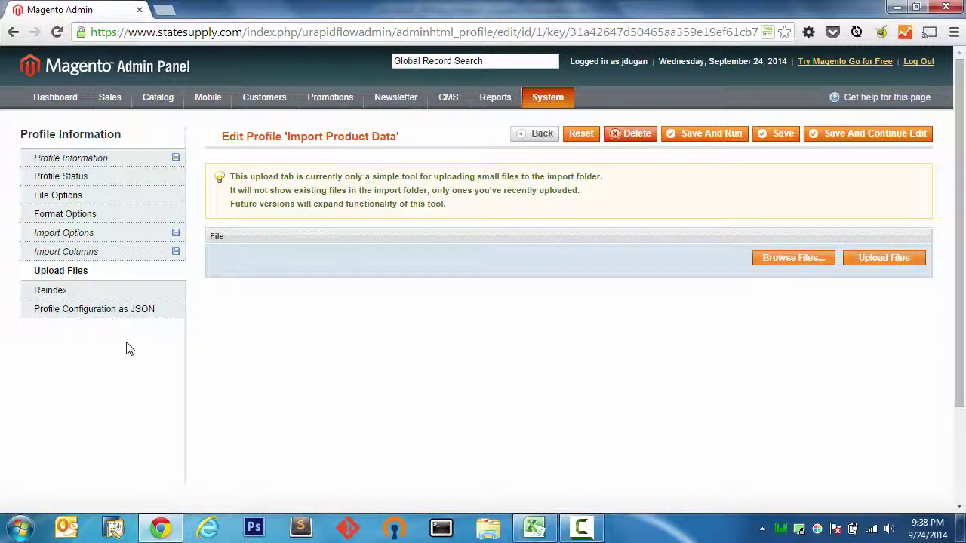
left_click(123, 299)
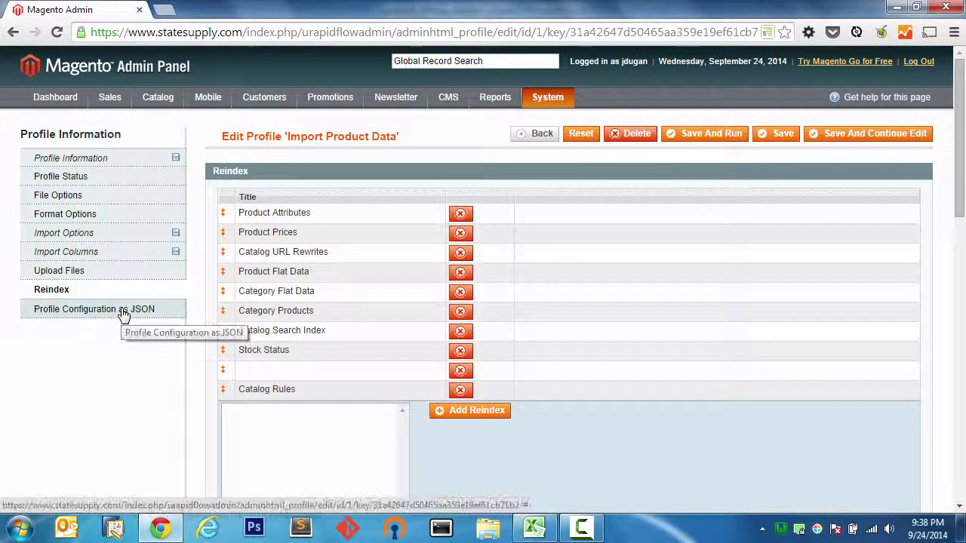
left_click(125, 316)
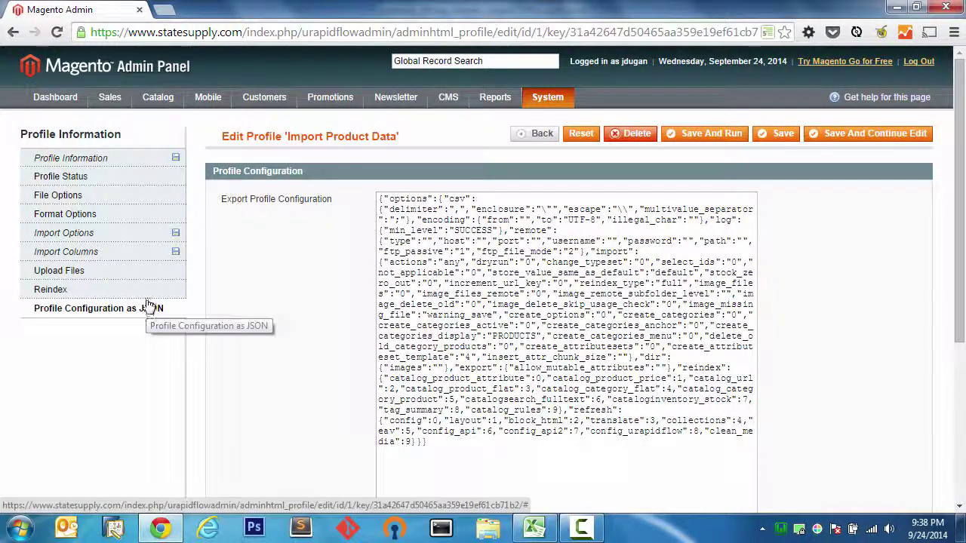
Step: Recheck the profile's import columns, import options and general profile information
left_click(140, 251)
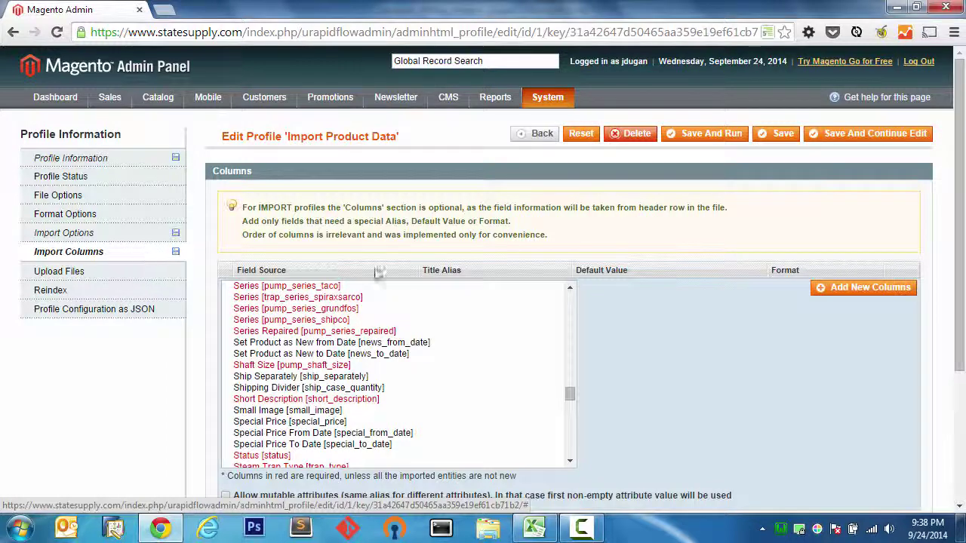
left_click(144, 236)
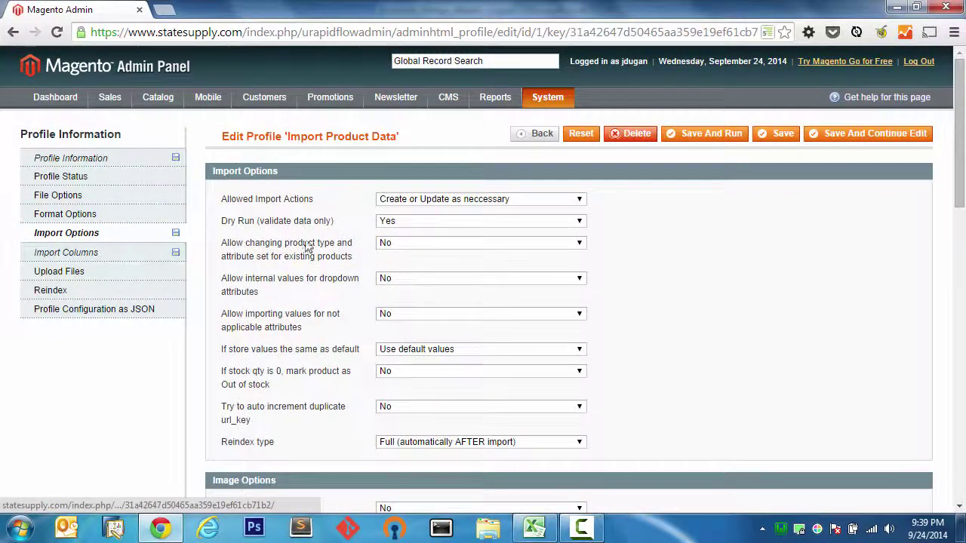
left_click(114, 160)
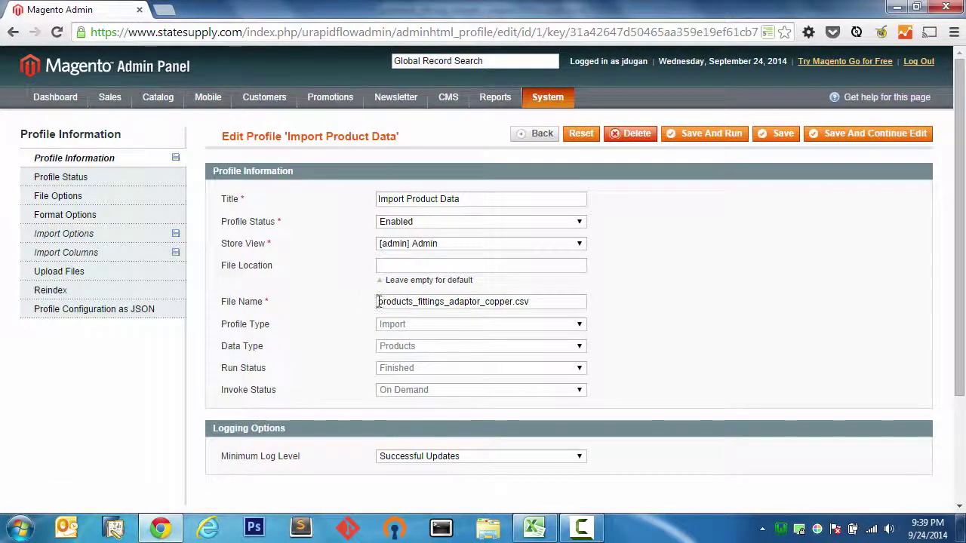
Step: Save the profile and run the dry-run import of products_fittings_adaptor_copper.csv, checking the profile status and log
left_click(494, 301)
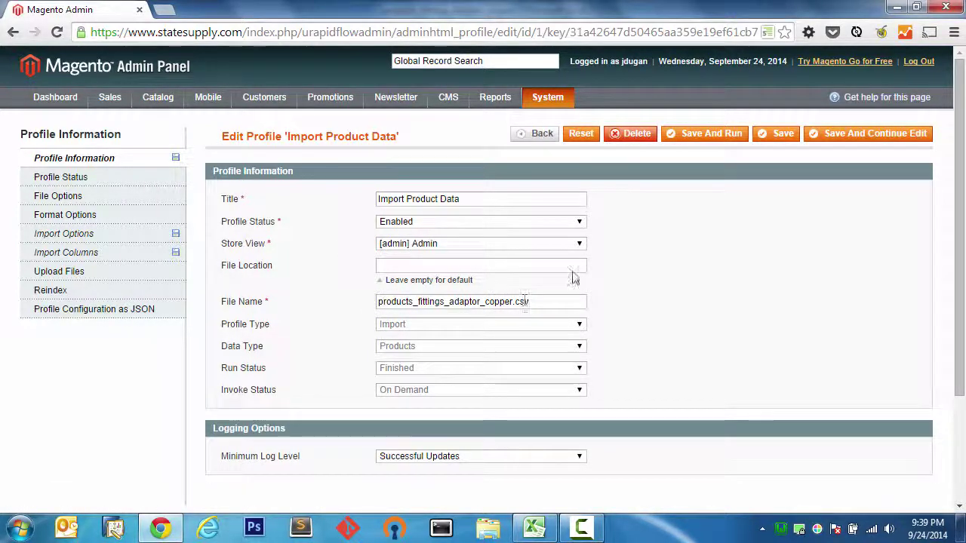
left_click(694, 134)
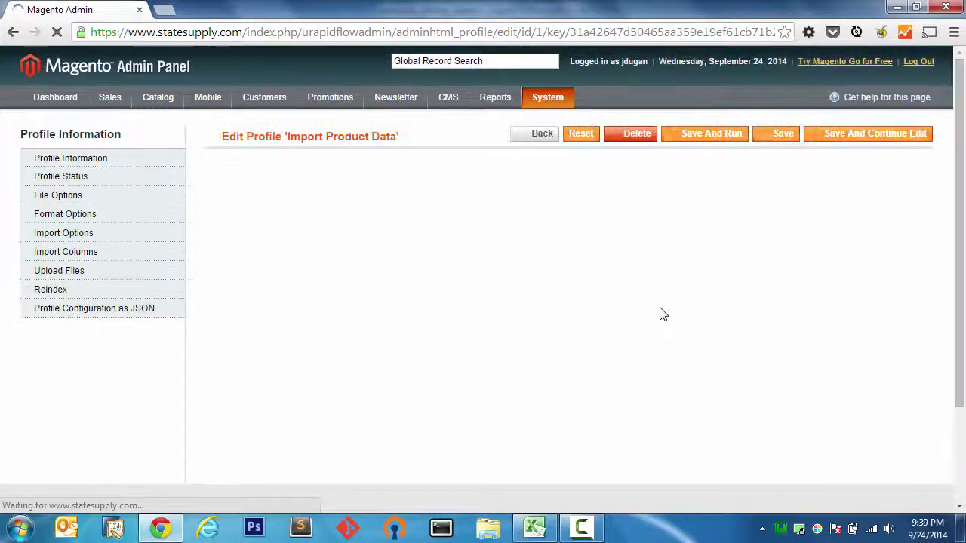
left_click(119, 179)
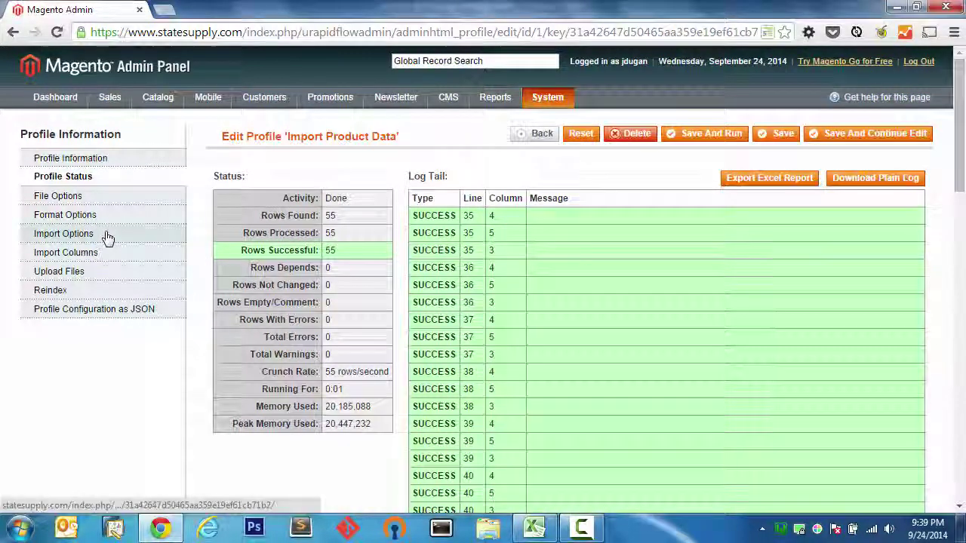
Step: Set Dry Run (validate data only) to No in the import options, and save and run the profile for the actual import
left_click(76, 235)
left_click(399, 221)
left_click(392, 242)
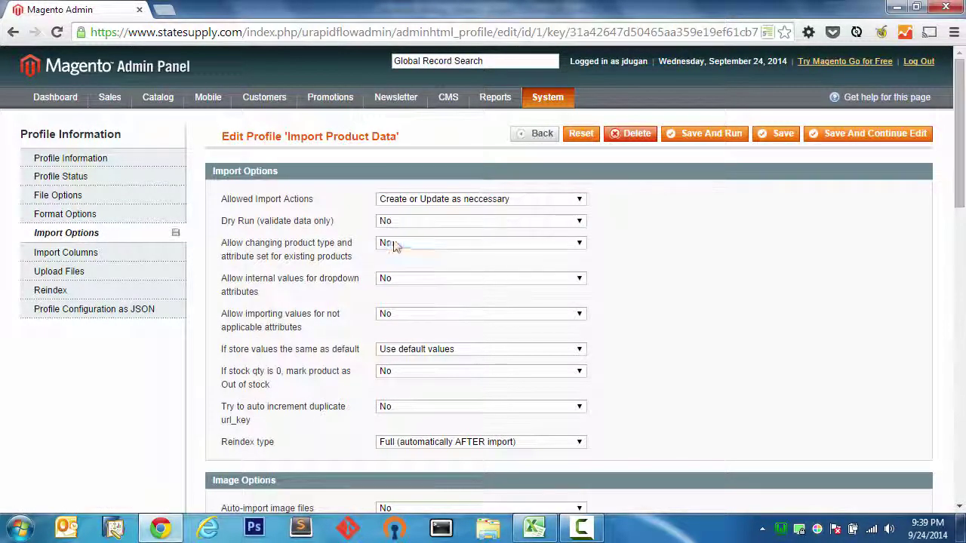
left_click(139, 159)
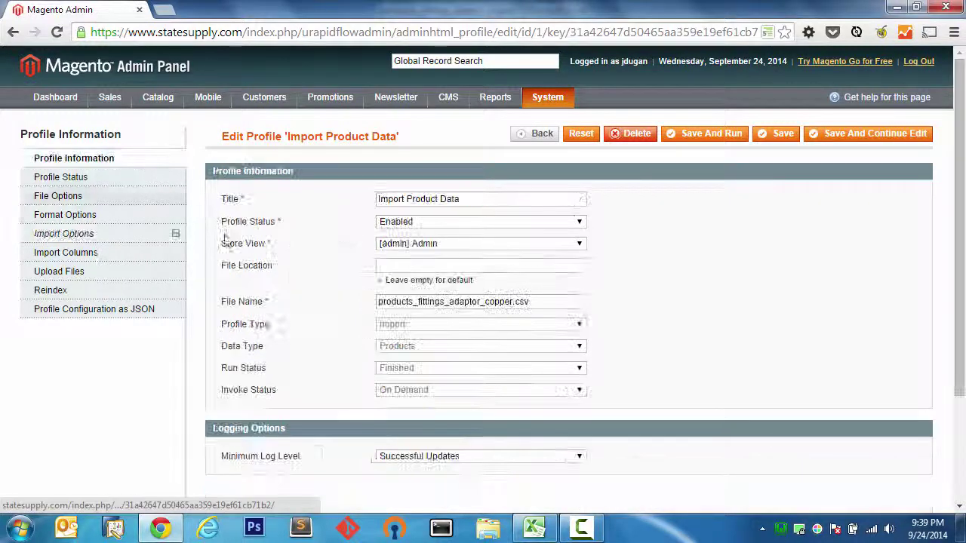
left_click(709, 135)
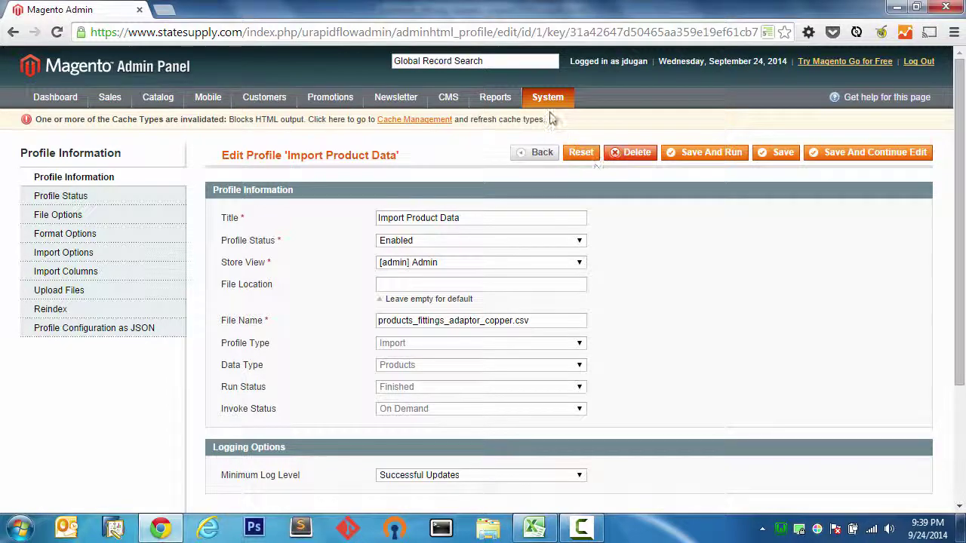
Step: Open Index Management to check the status of the store's indexes
mouse_move(548, 97)
mouse_move(574, 272)
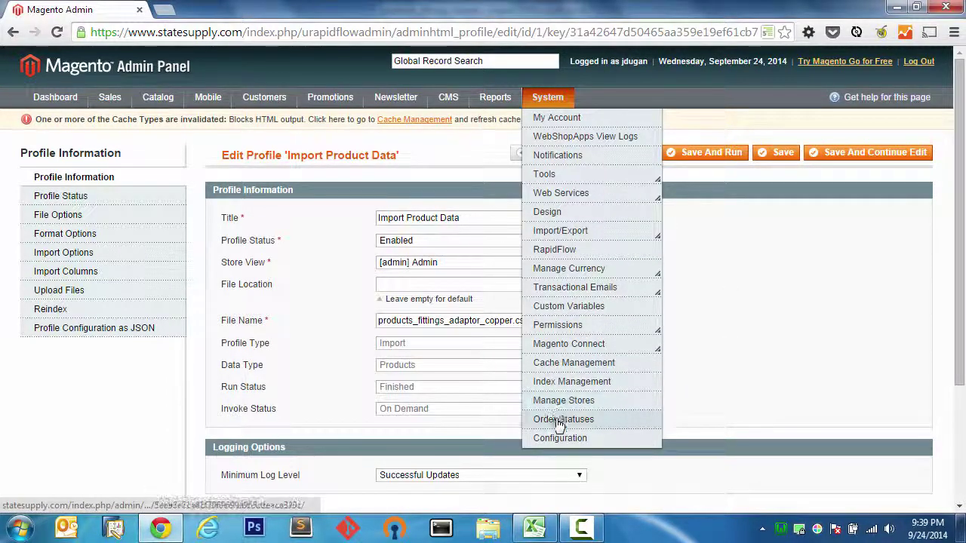
left_click(562, 391)
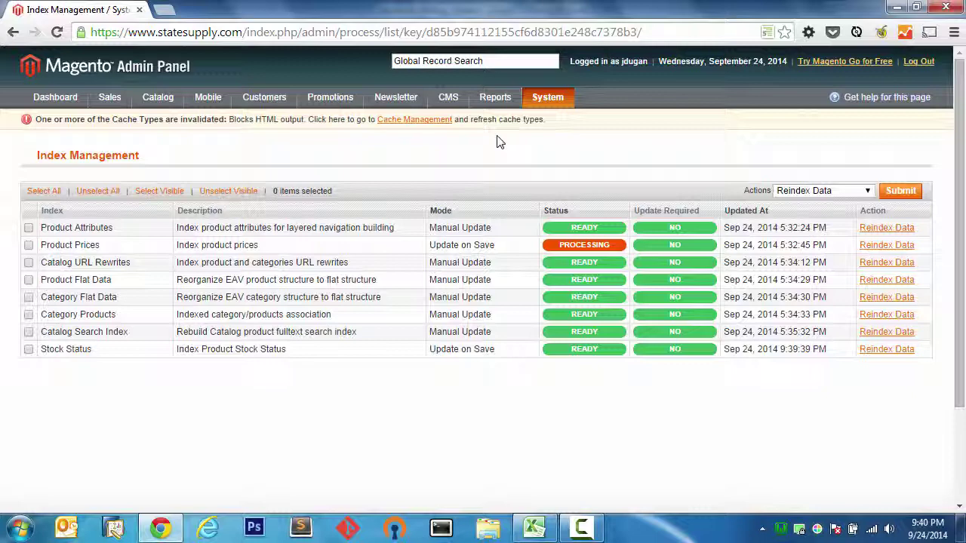
left_click(588, 528)
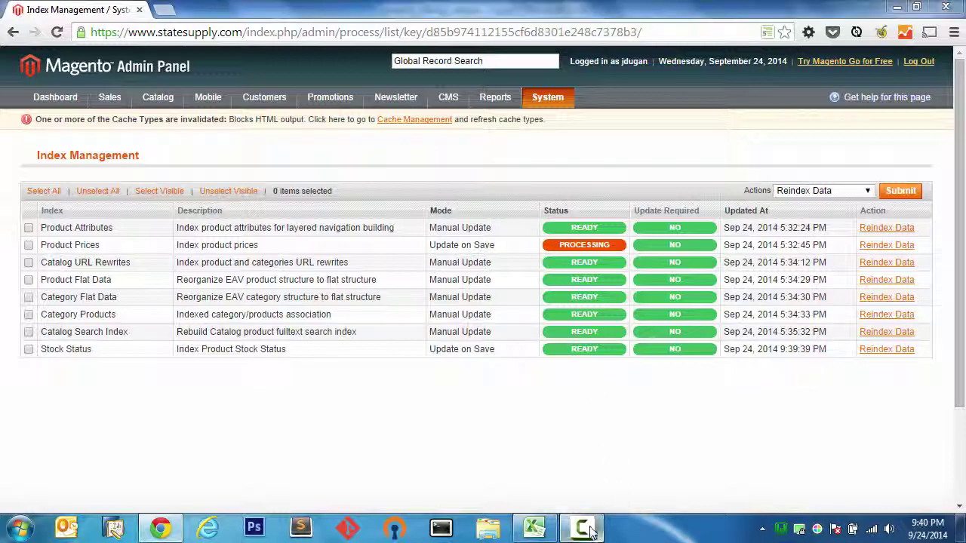